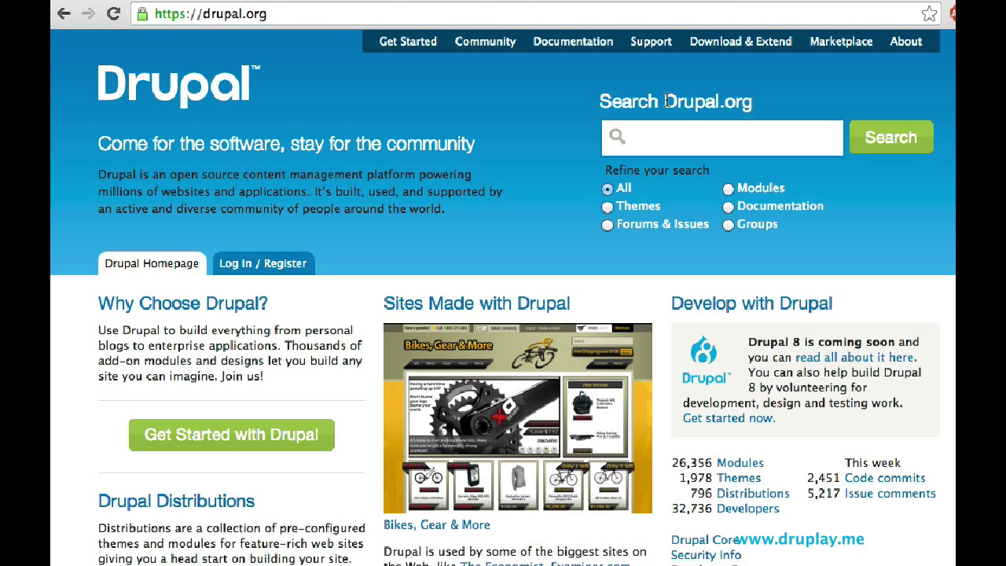
# Step: Go to drupal.org's Download & Extend page from the top navigation bar
pyautogui.click(740, 46)
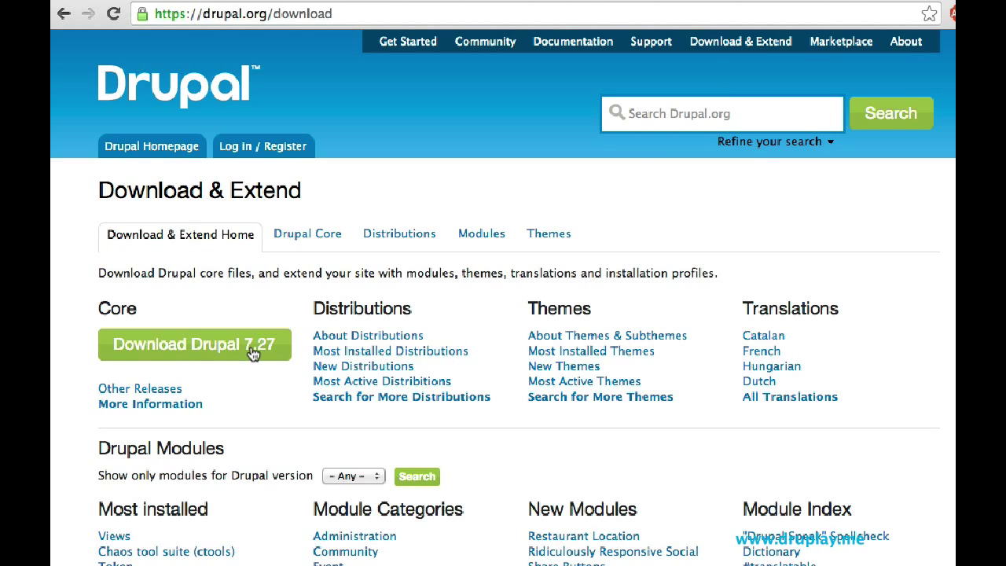
# Step: List Drupal core's other releases filtered to API version 8.x, showing 8.0-alpha10
pyautogui.click(120, 390)
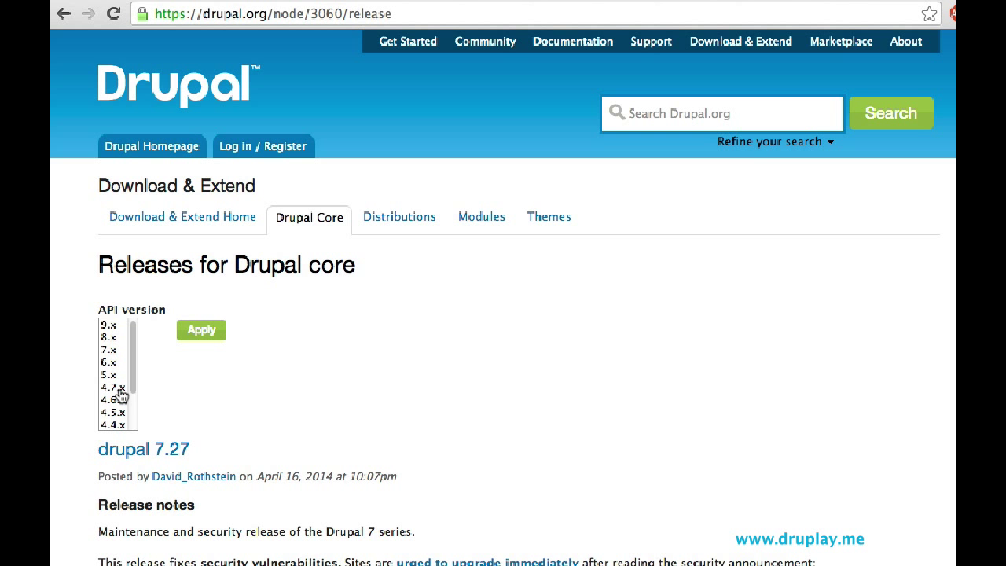
pyautogui.click(110, 338)
pyautogui.click(197, 333)
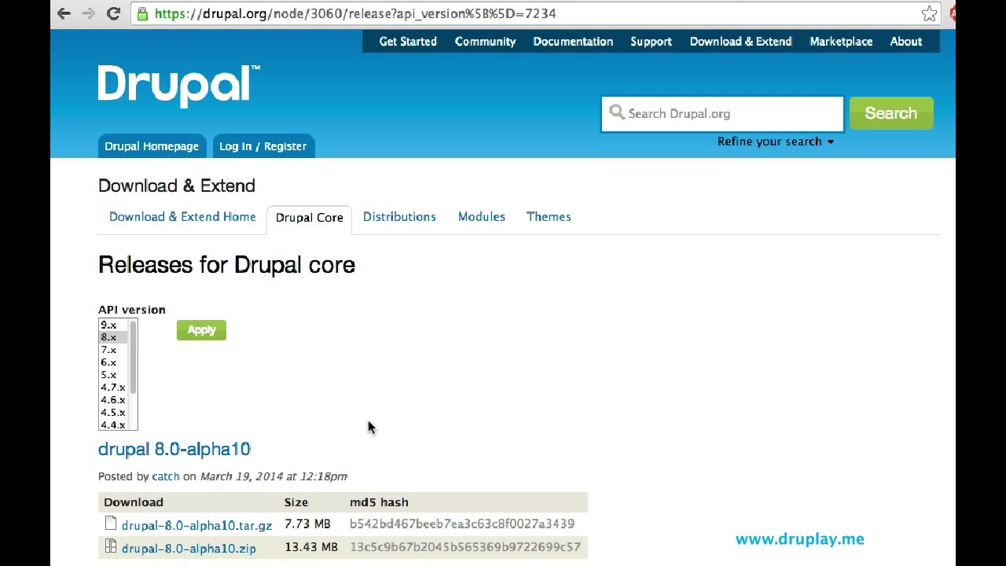
# Step: Go to the simplytest.me site
pyautogui.click(304, 14)
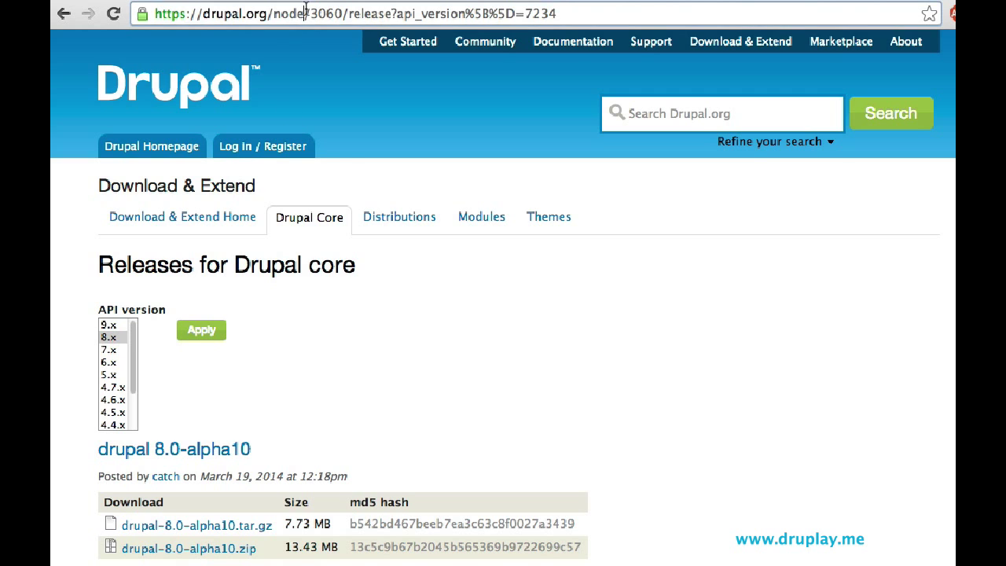
pyautogui.write('simplyt')
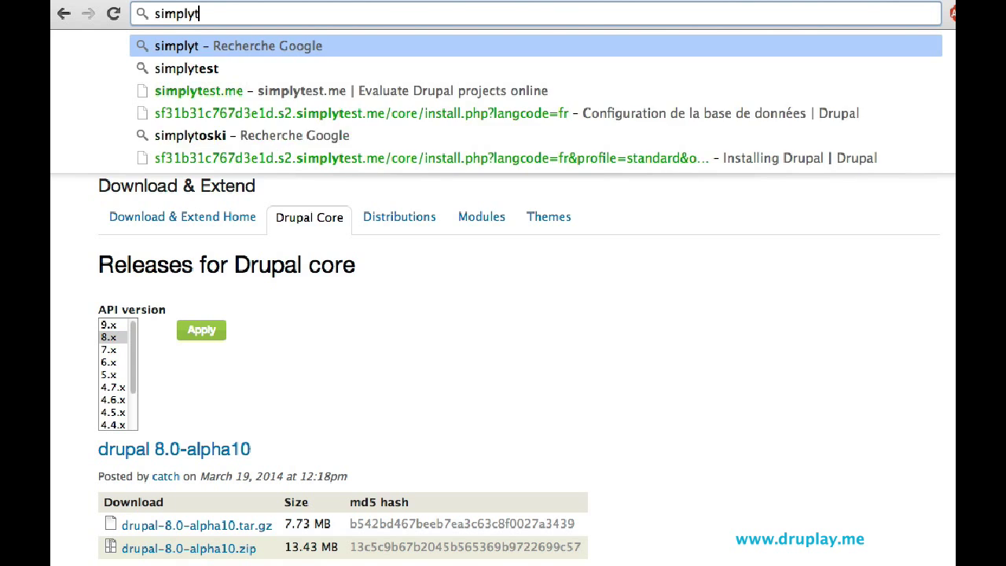
pyautogui.write('est.me')
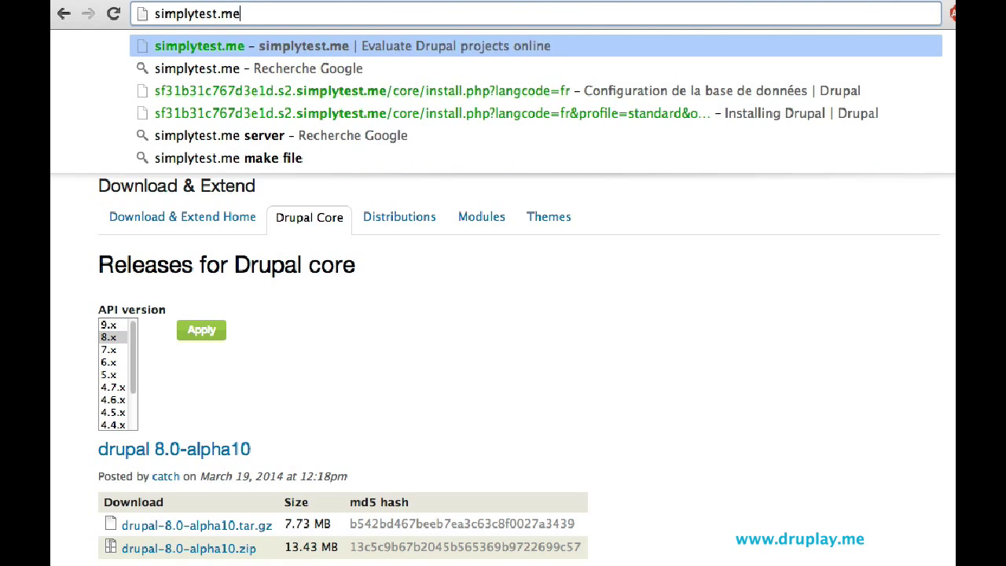
pyautogui.press('Return')
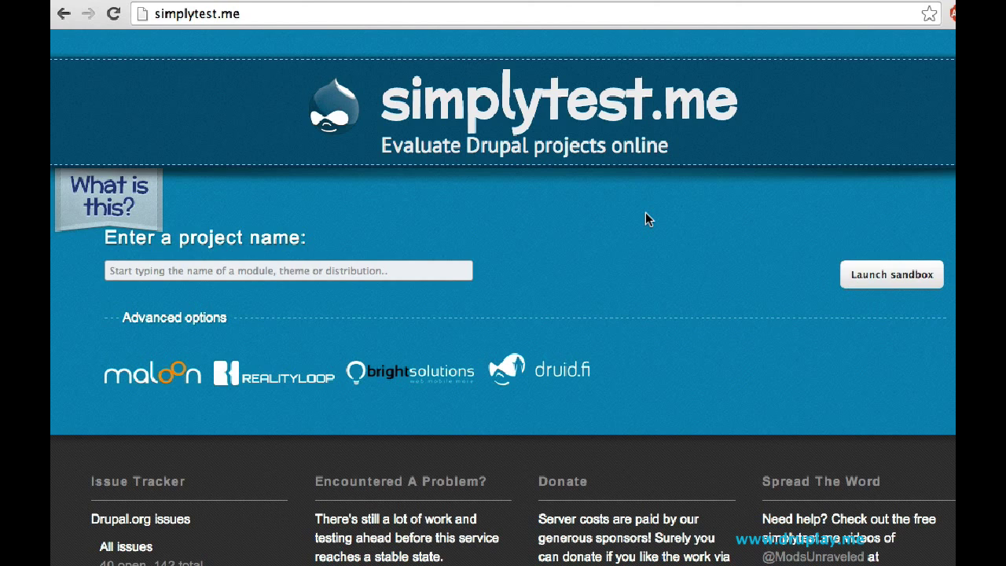
# Step: Choose the Rabbit Hole project and keep version 7.x-2.22
pyautogui.write('r')
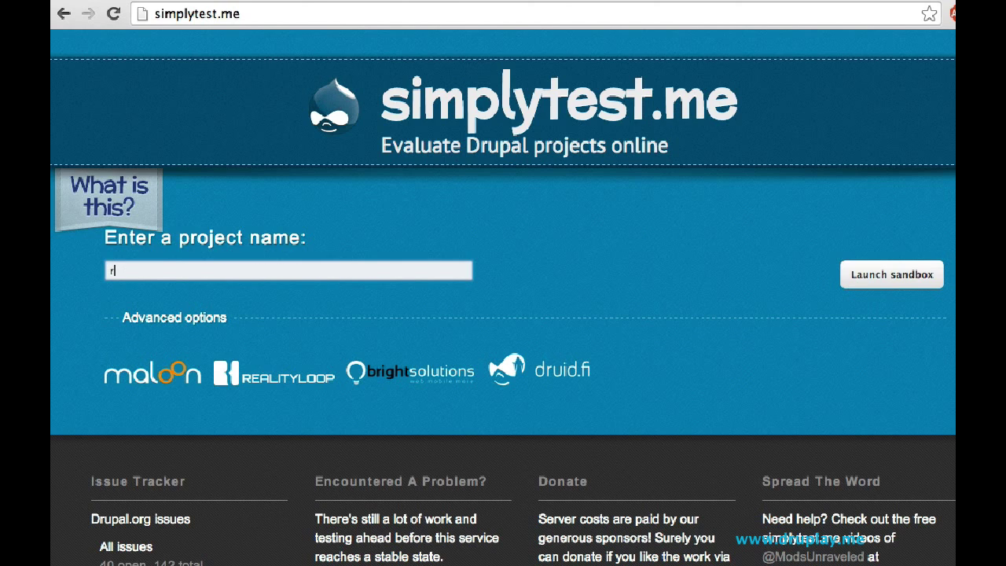
pyautogui.write('abbit ')
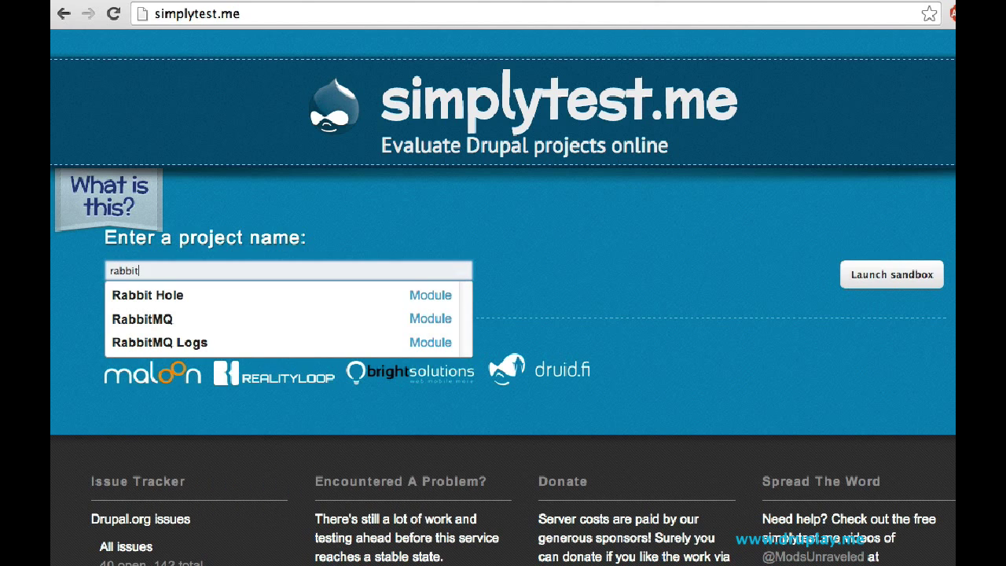
pyautogui.write('hole')
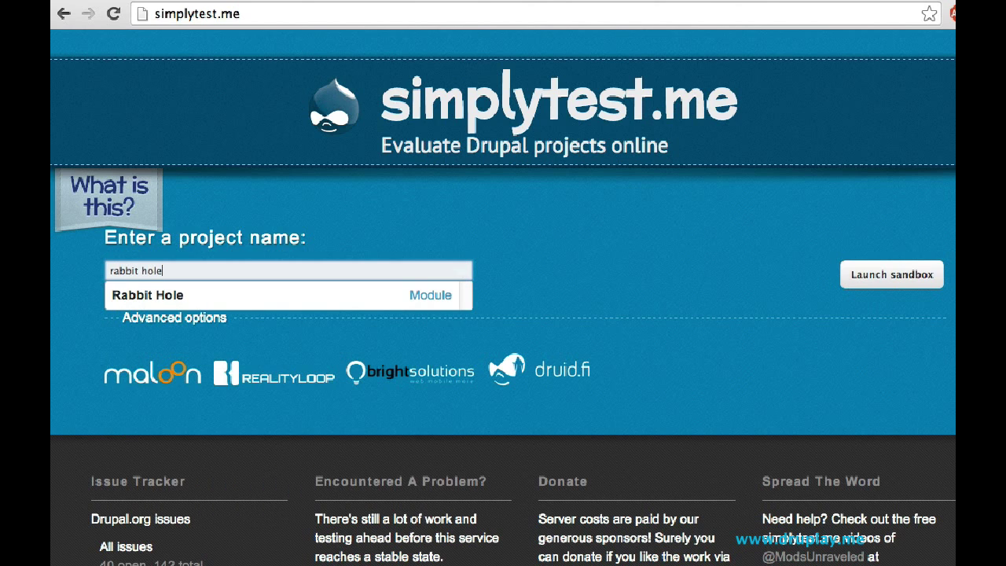
pyautogui.click(262, 299)
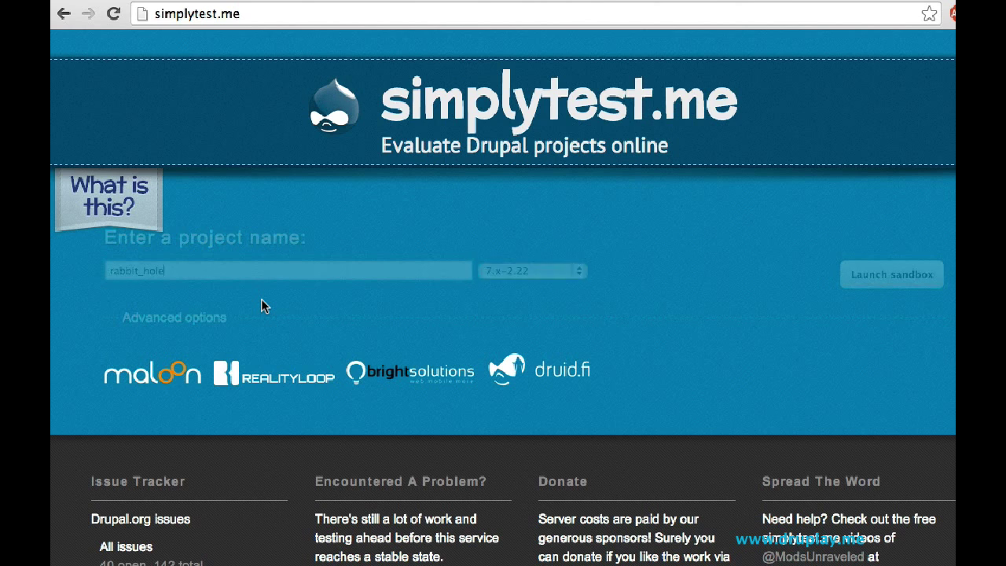
pyautogui.click(525, 274)
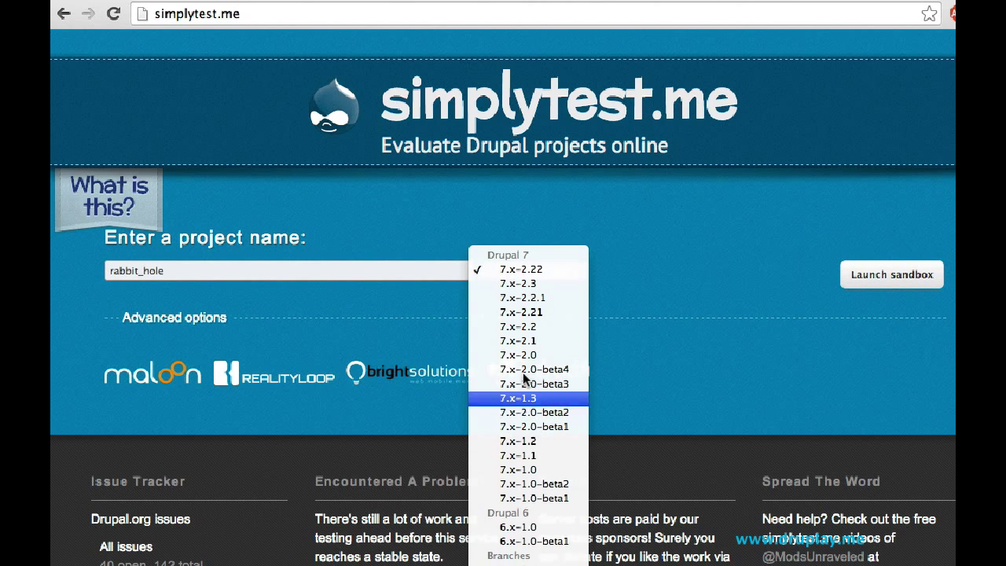
pyautogui.click(586, 269)
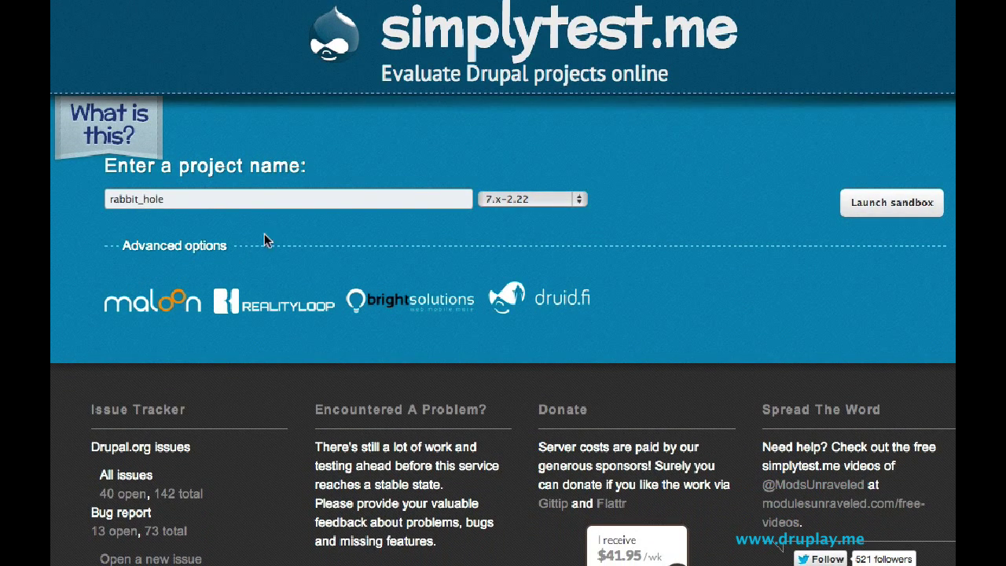
# Step: Switch the project to AdaptiveTheme, keeping version 7.x-3.2
pyautogui.moveTo(186, 201); pyautogui.dragTo(53, 175)
pyautogui.write('adapt')
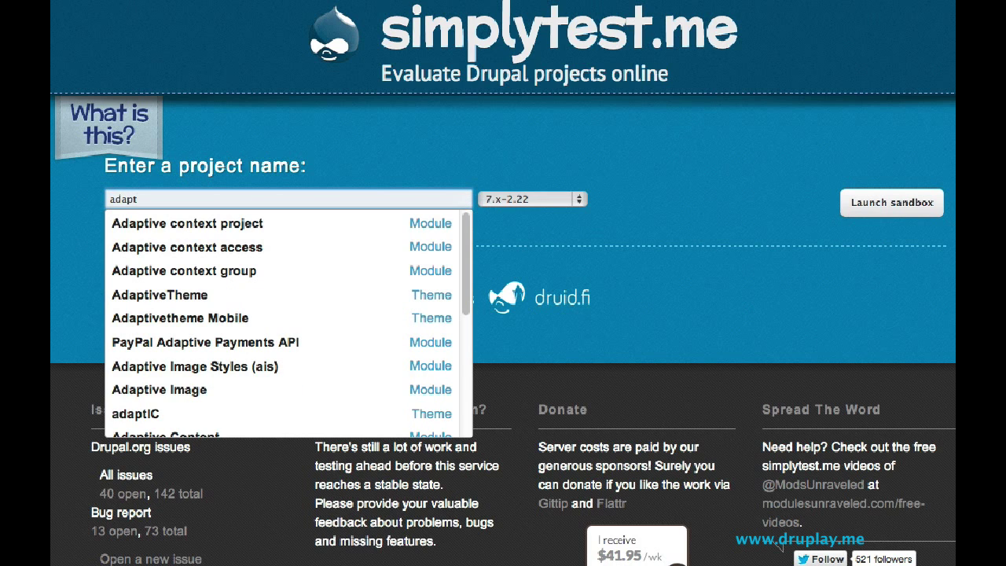
pyautogui.click(136, 295)
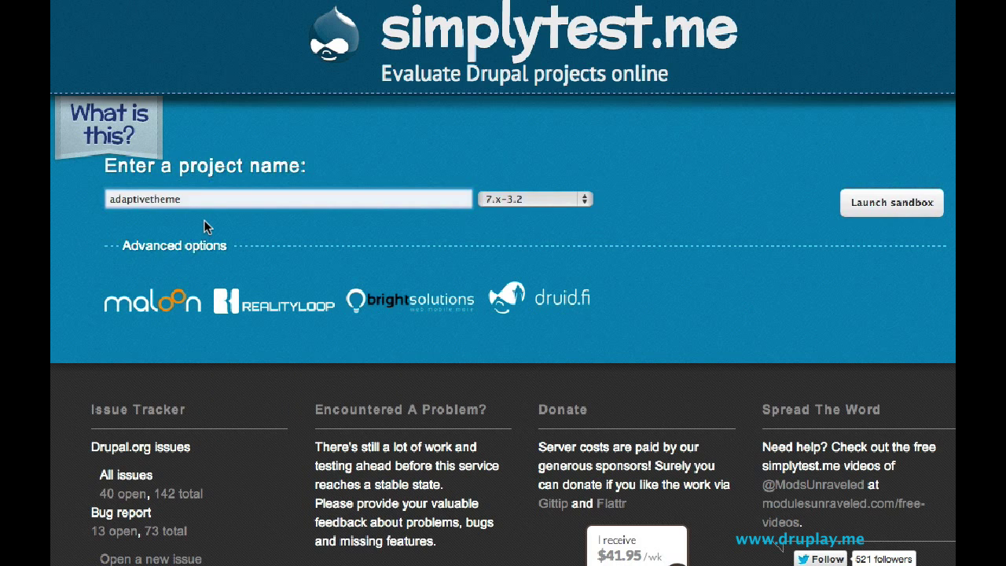
pyautogui.click(586, 197)
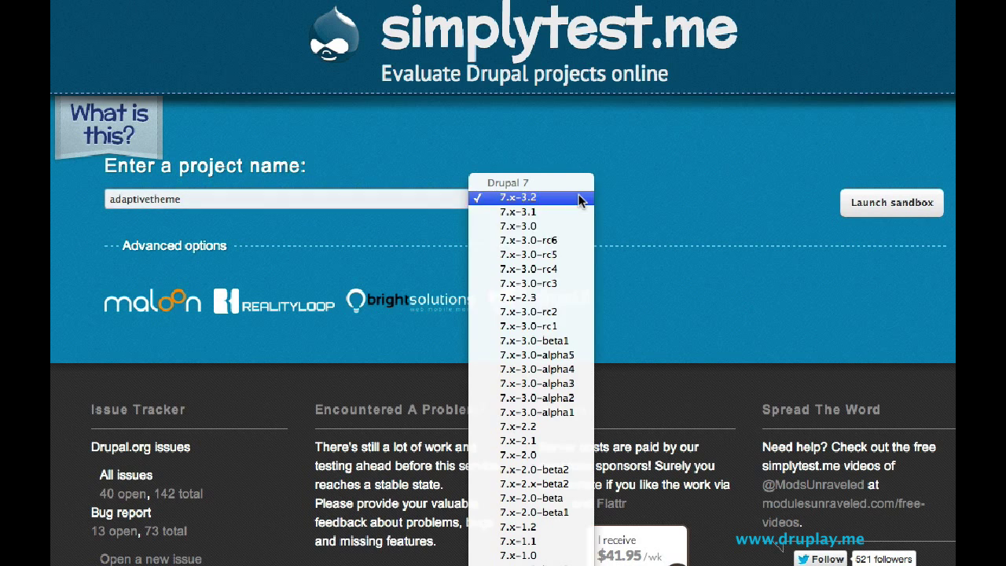
pyautogui.click(593, 158)
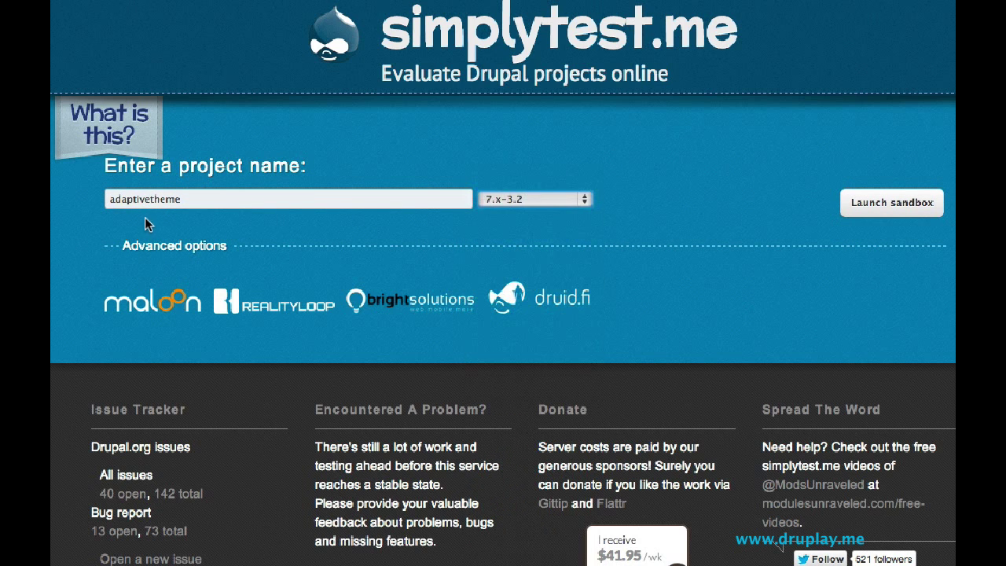
# Step: Replace the project with Nivo Slider, version 8.x-1.4
pyautogui.doubleClick(217, 200)
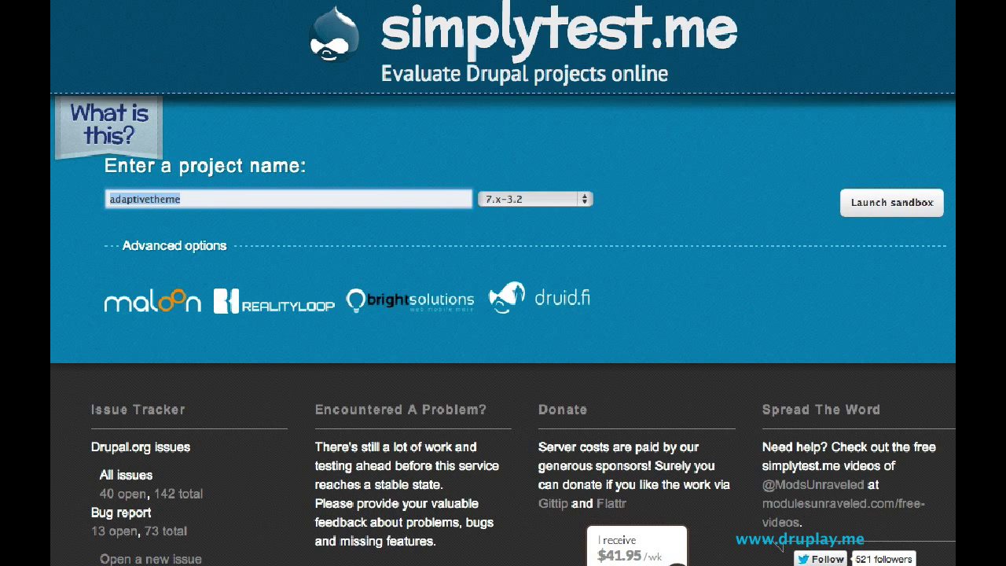
pyautogui.write('nivo ')
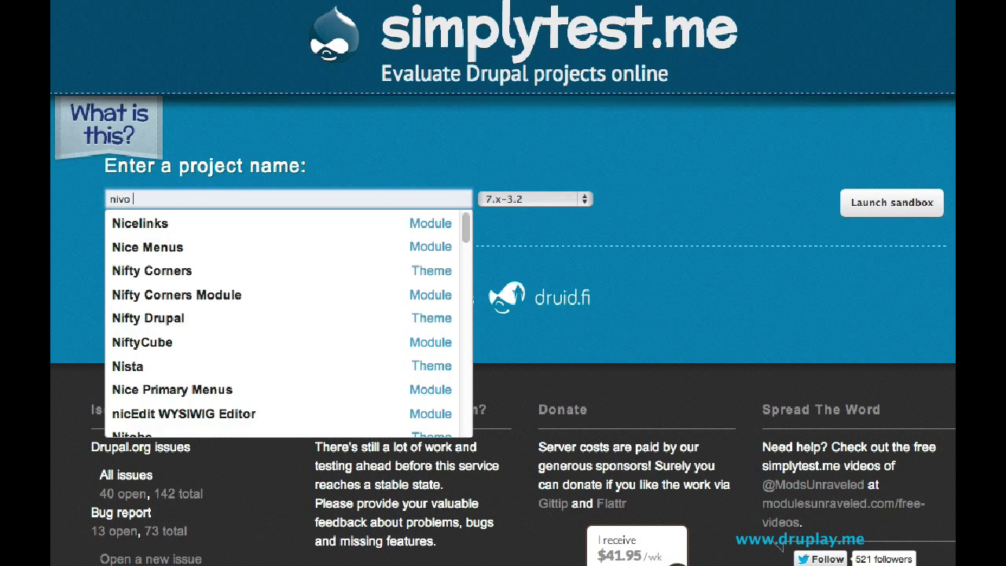
pyautogui.write('slider')
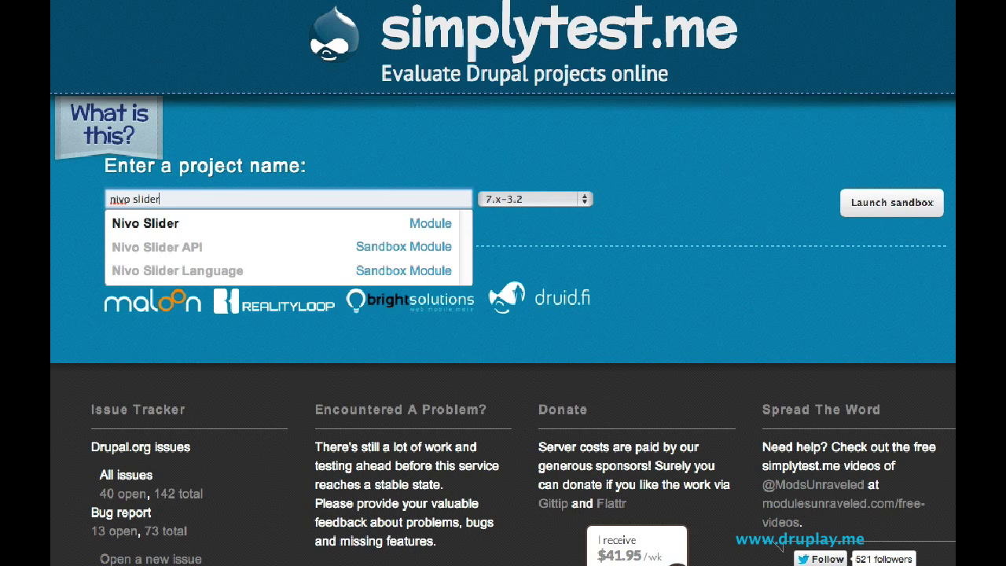
pyautogui.click(148, 223)
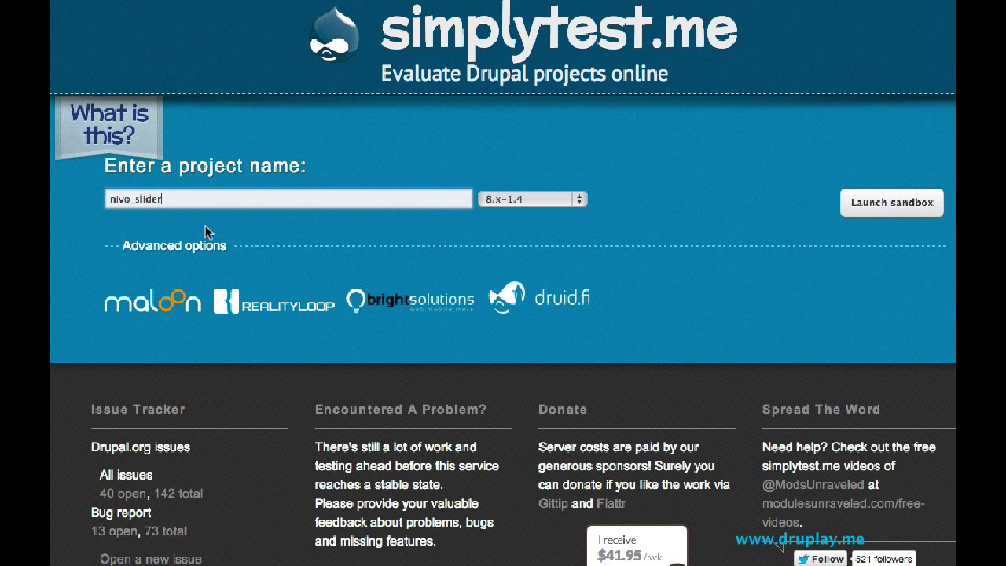
# Step: In the advanced options, add Libraries API as an additional project
pyautogui.click(193, 249)
pyautogui.click(197, 333)
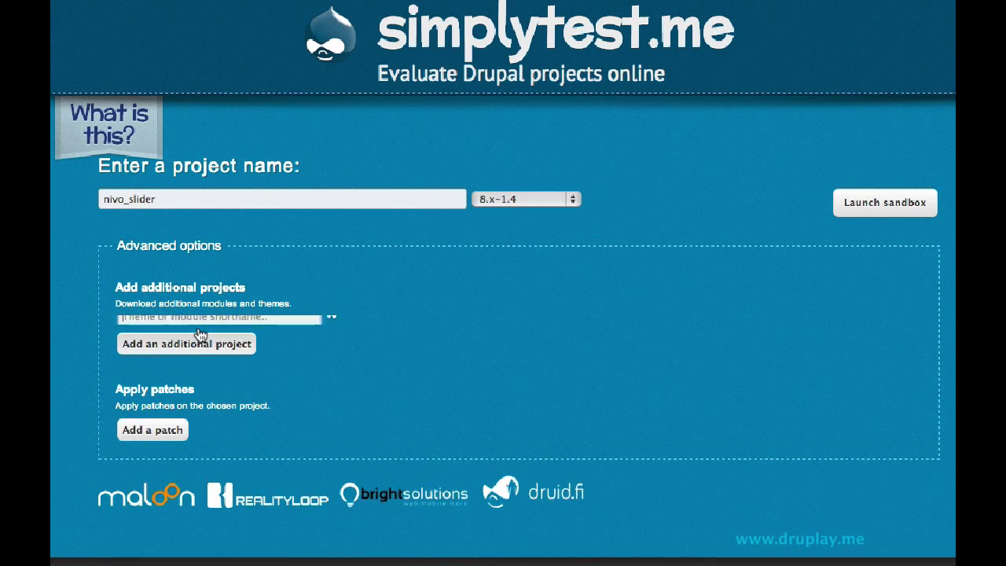
pyautogui.write('l')
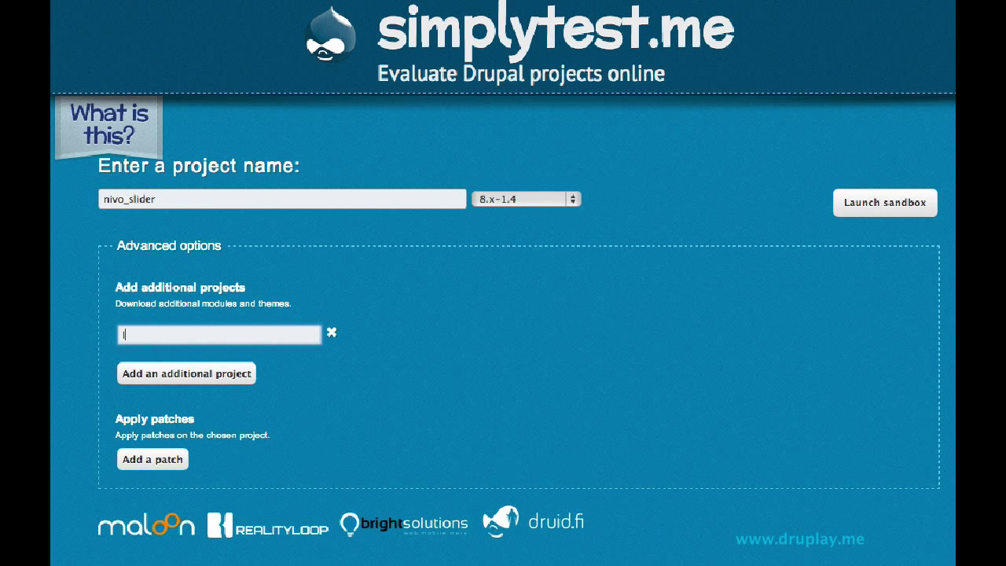
pyautogui.write('ibrarie')
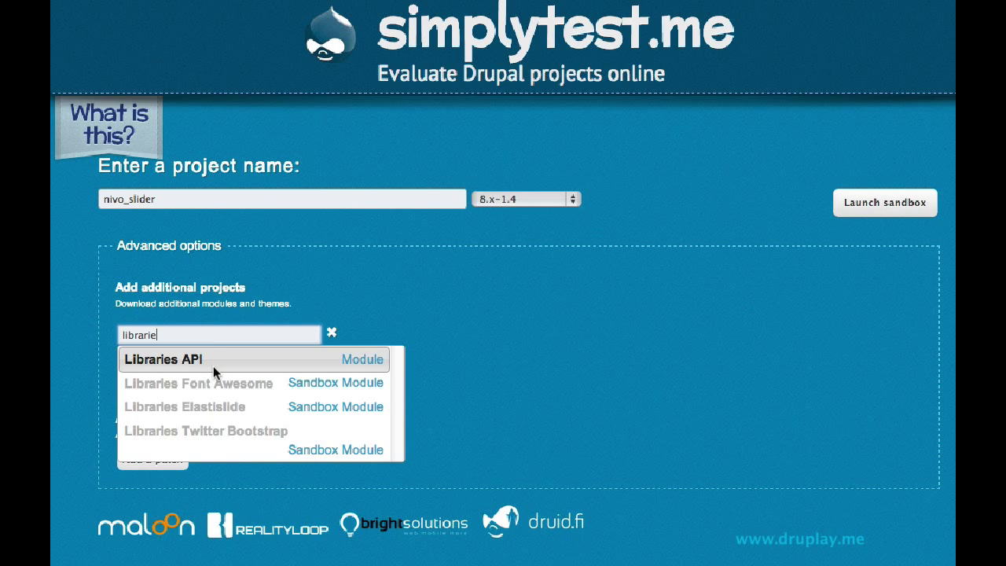
pyautogui.click(213, 363)
# Step: Remove the Libraries add-on and the empty extra-project row
pyautogui.click(225, 375)
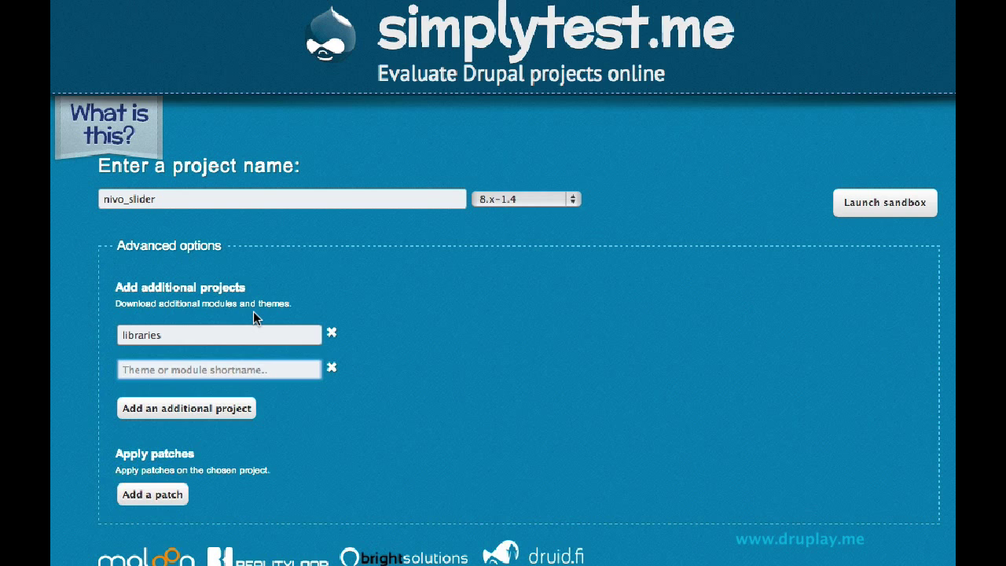
pyautogui.click(331, 332)
pyautogui.click(332, 326)
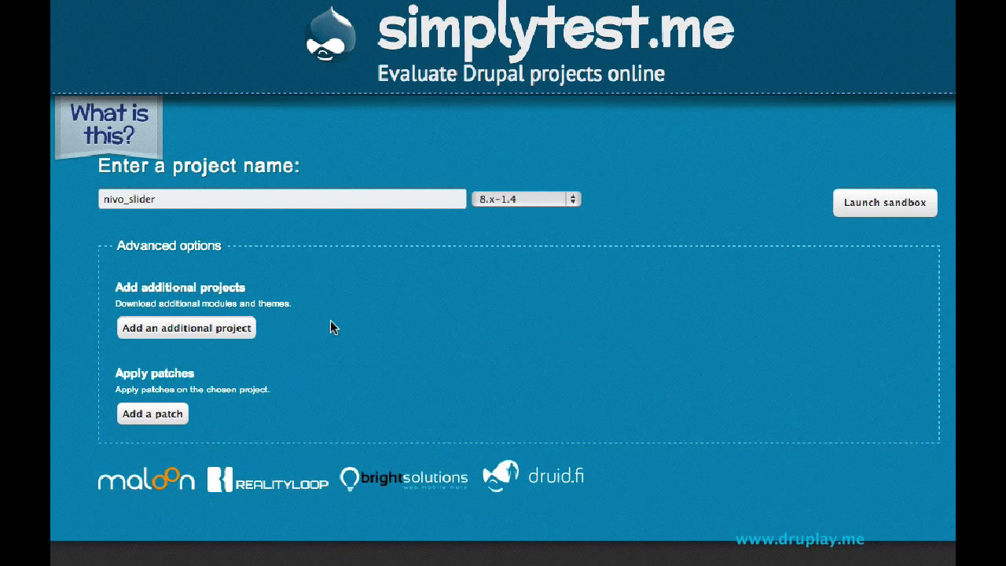
# Step: Replace the project with Drupal core, keeping version 8.0-alpha10
pyautogui.tripleClick(202, 196)
pyautogui.write('drupal')
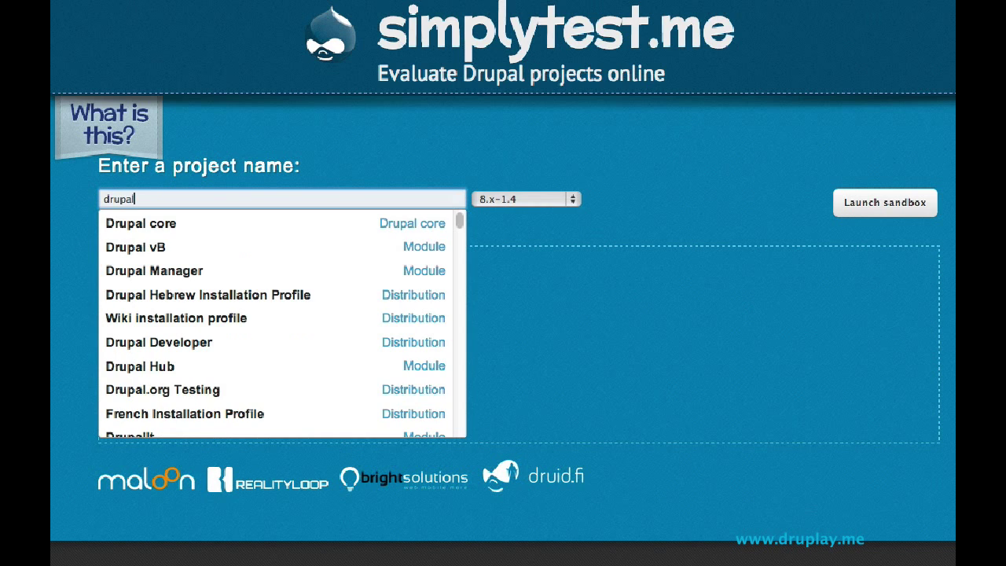
pyautogui.click(128, 220)
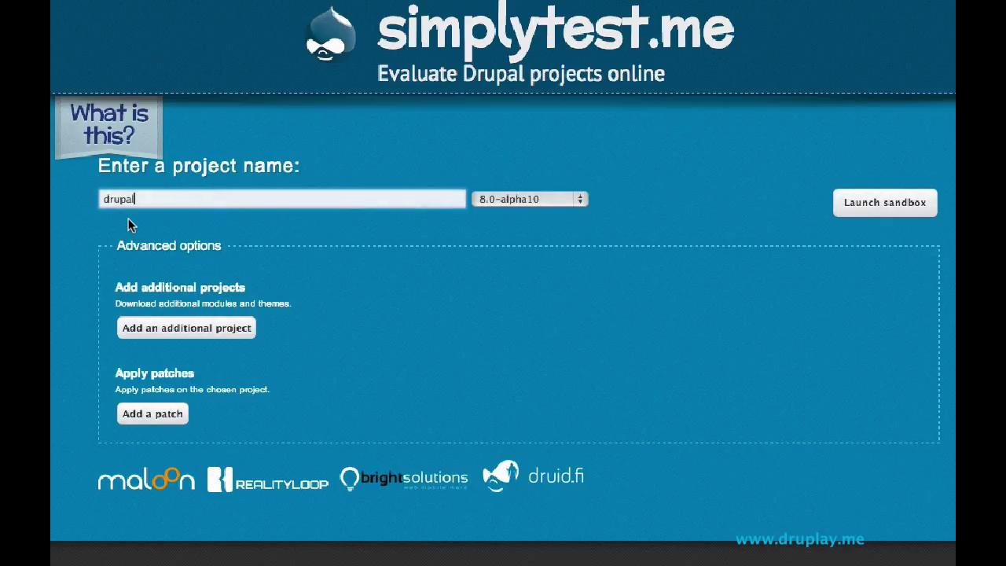
pyautogui.click(510, 202)
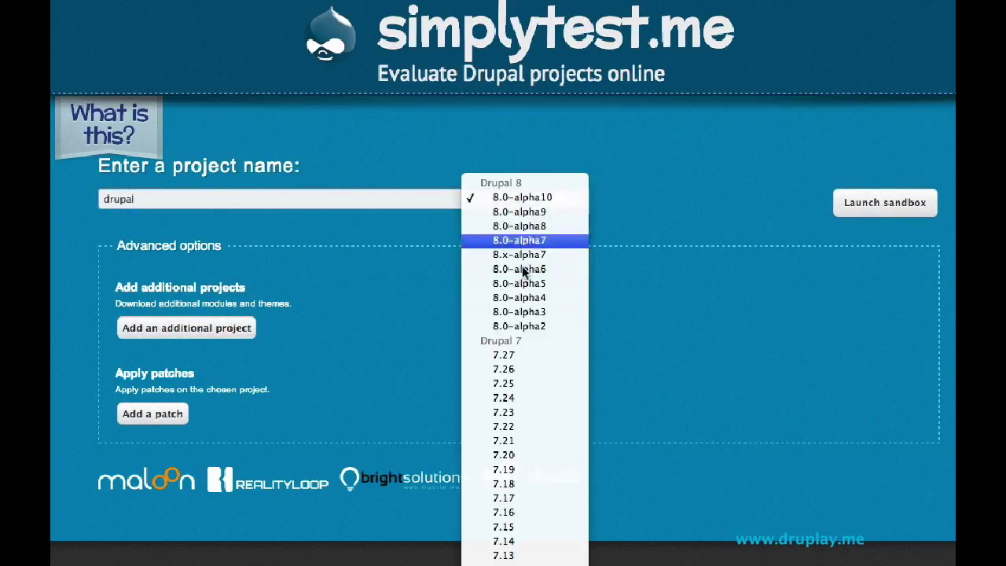
pyautogui.click(513, 198)
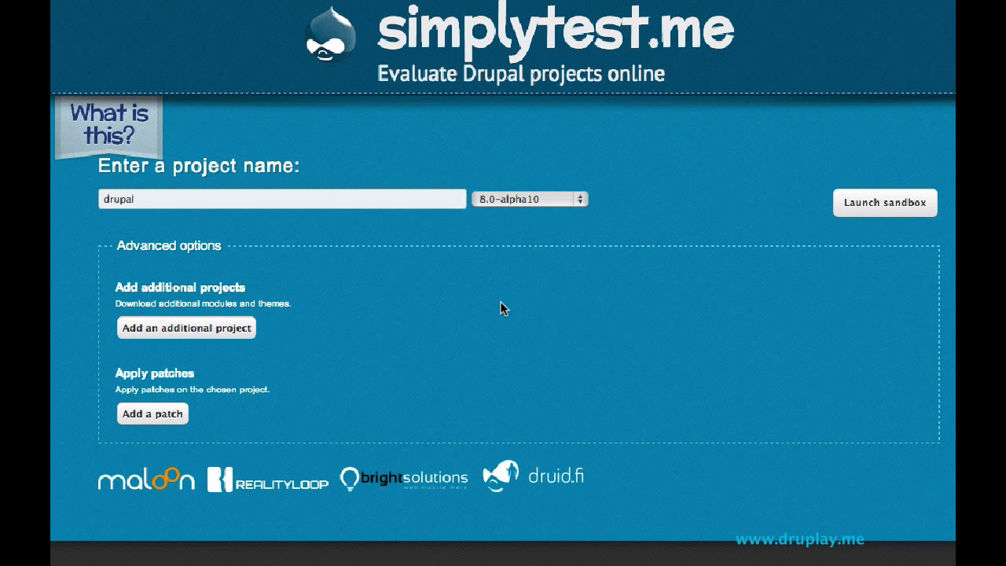
pyautogui.scroll(-5, 700, 448)
# Step: Launch the sandbox and install Drupal in Français with the Standard profile and prefilled database settings
pyautogui.click(880, 196)
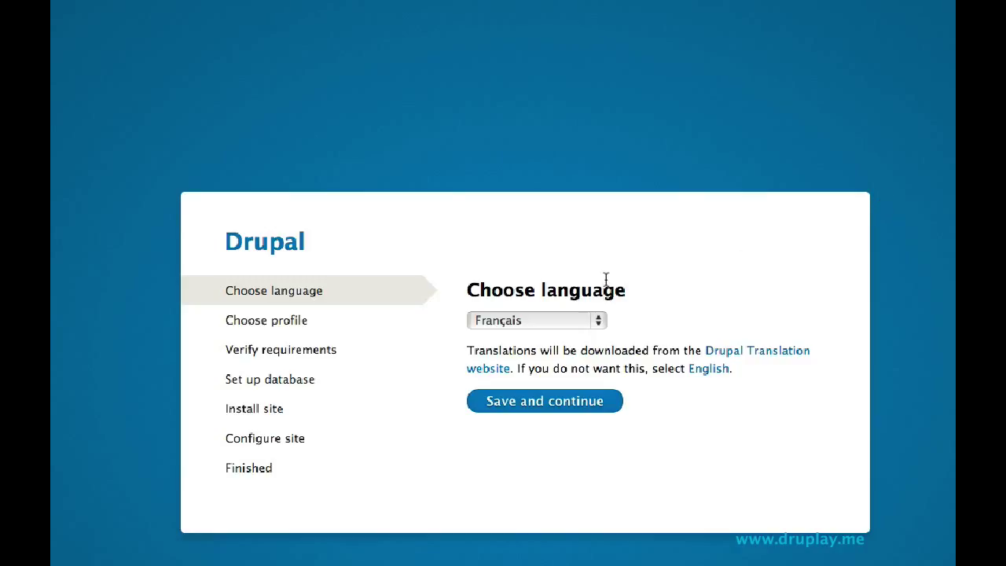
pyautogui.click(559, 401)
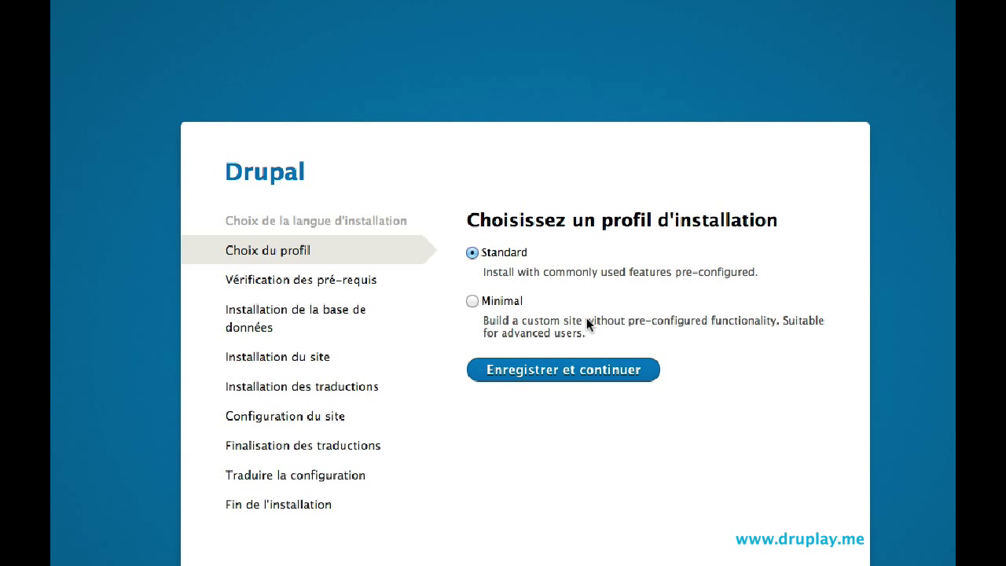
pyautogui.click(582, 378)
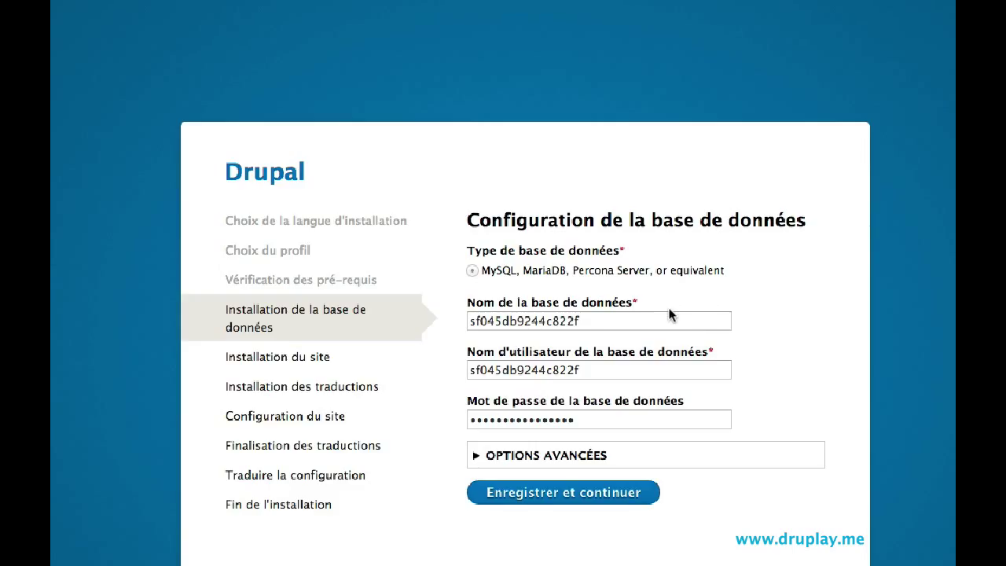
pyautogui.click(576, 494)
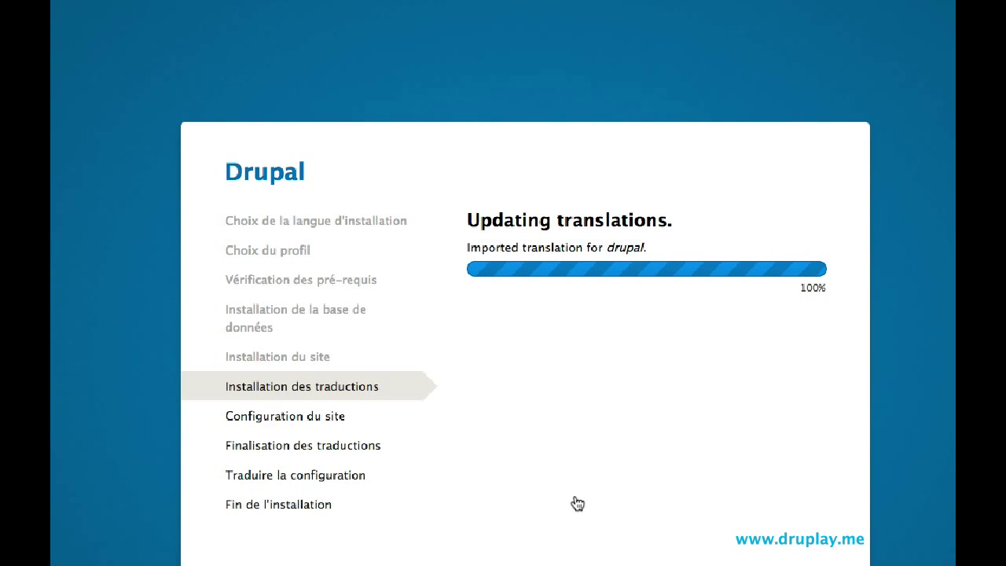
# Step: Enter and confirm the maintenance account password, then save the site configuration
pyautogui.scroll(-4, 631, 276)
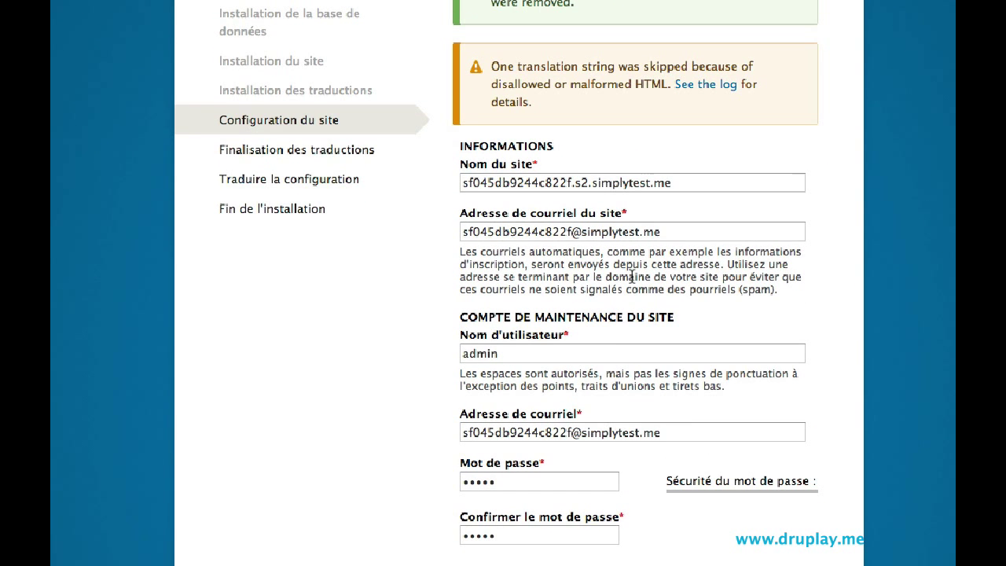
pyautogui.scroll(-3, 631, 276)
pyautogui.moveTo(536, 374); pyautogui.dragTo(421, 375)
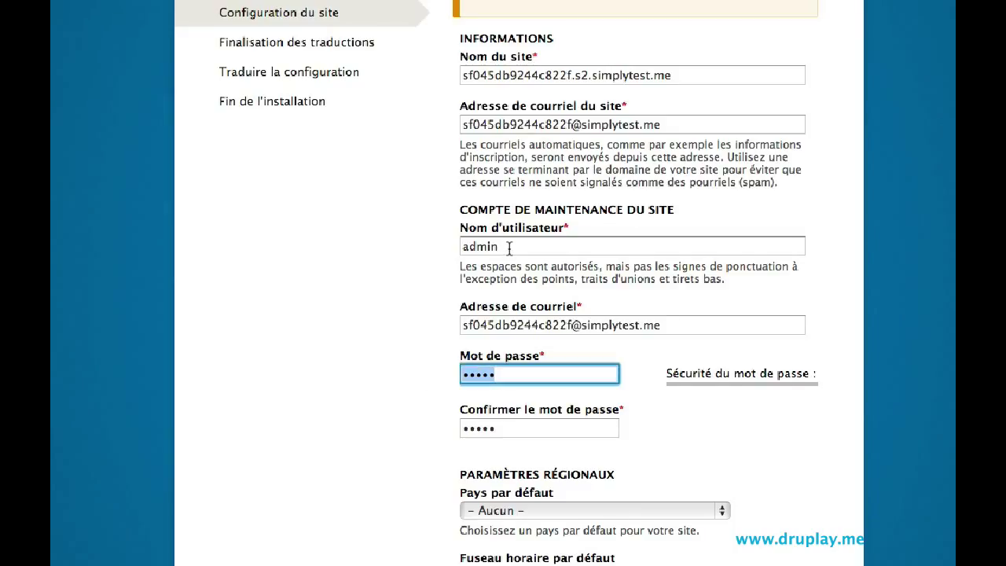
pyautogui.write('admin')
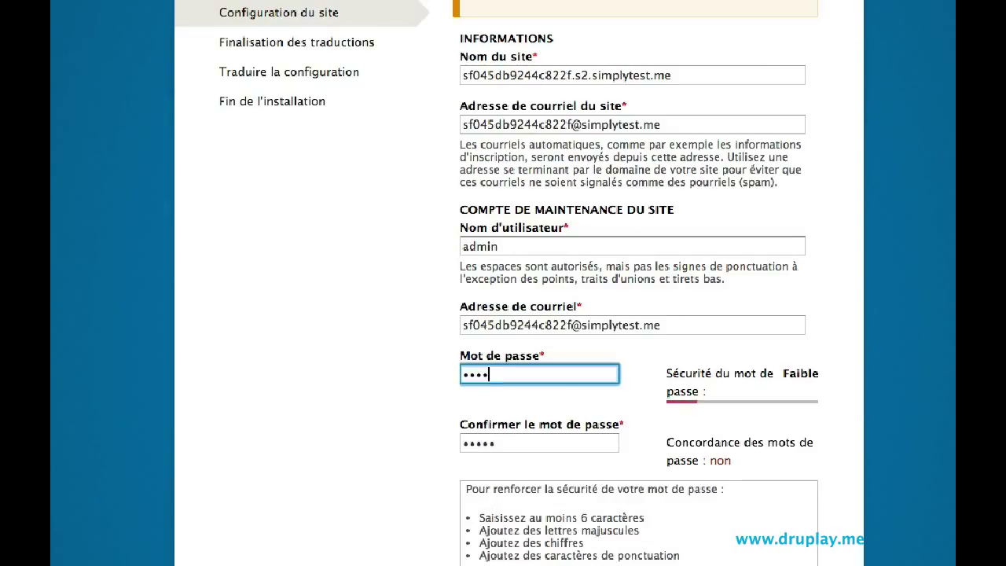
pyautogui.press('Tab')
pyautogui.write('ad')
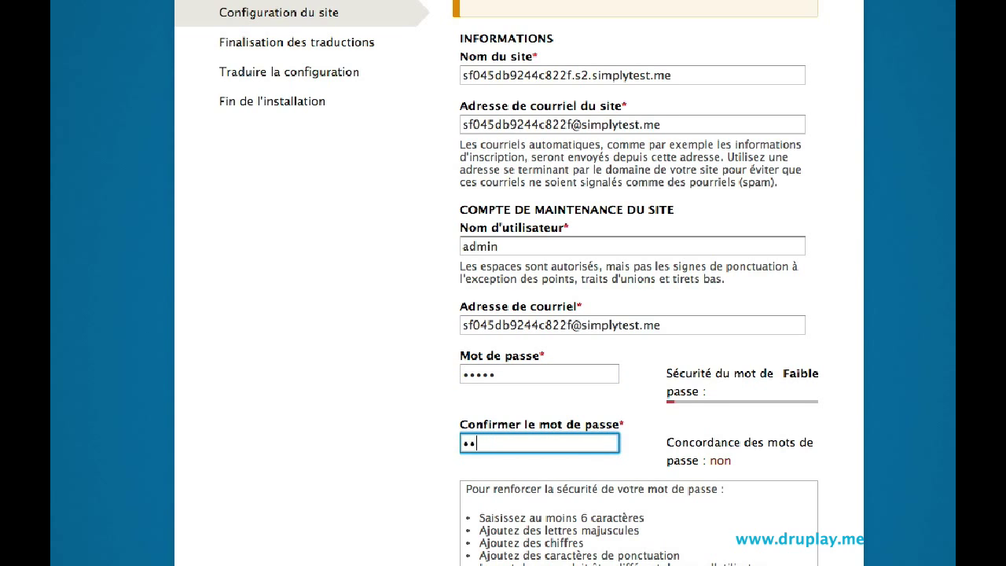
pyautogui.press('BackSpace')
pyautogui.press('BackSpace')
pyautogui.write('admin')
pyautogui.scroll(-5, 538, 260)
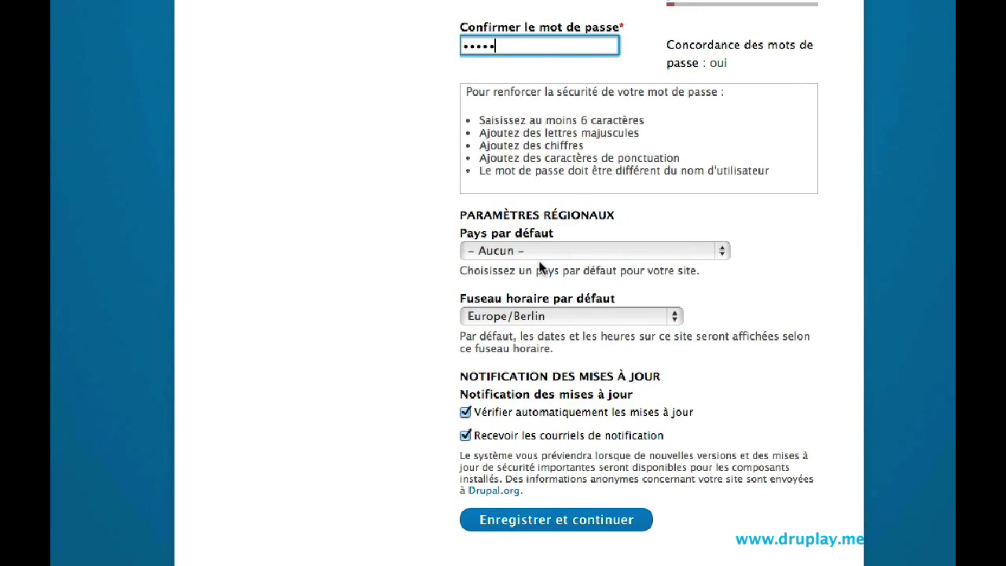
pyautogui.click(554, 520)
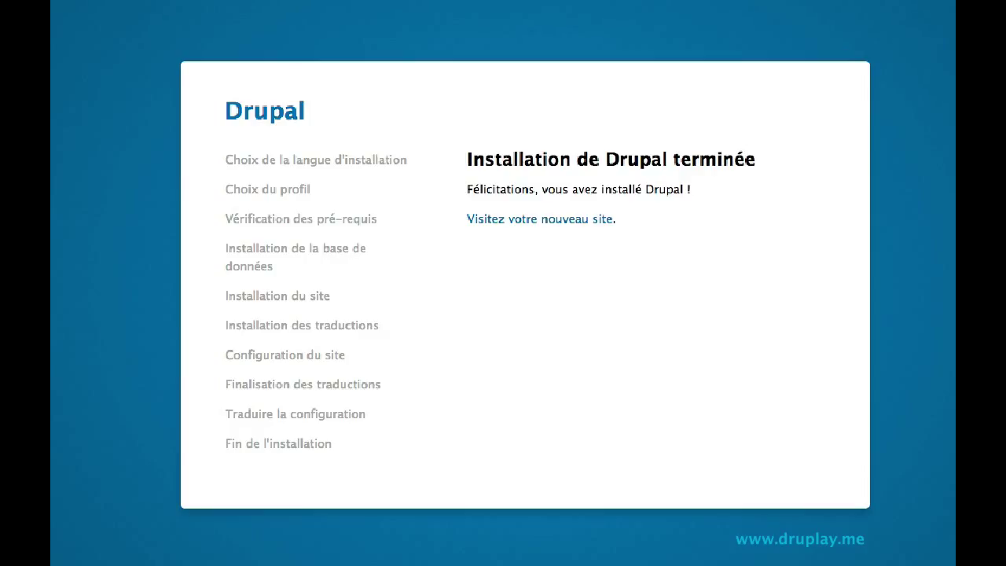
# Step: Visit the new site and open the front page's Frontpage view with Modifier la vue
pyautogui.click(555, 230)
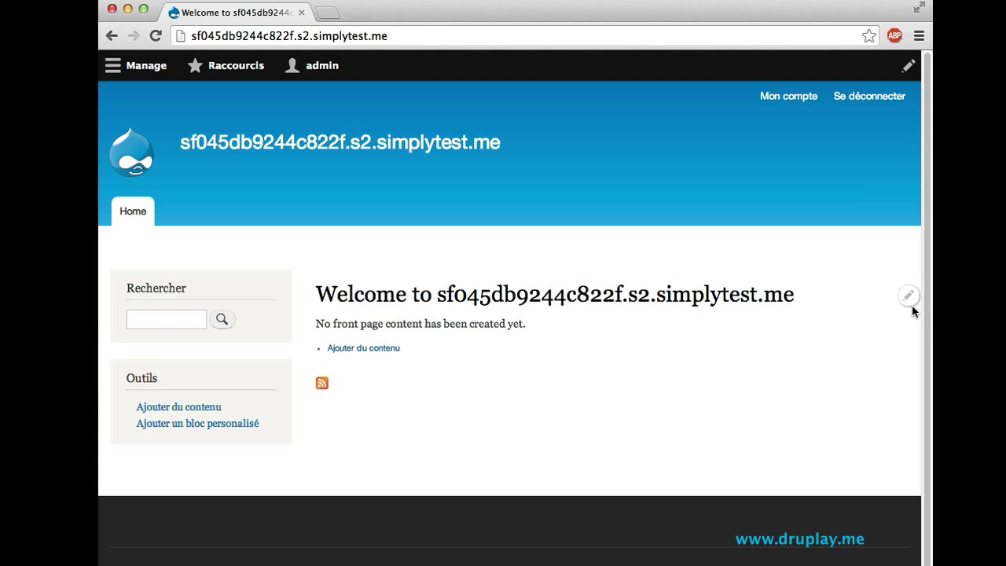
pyautogui.click(908, 296)
pyautogui.click(881, 321)
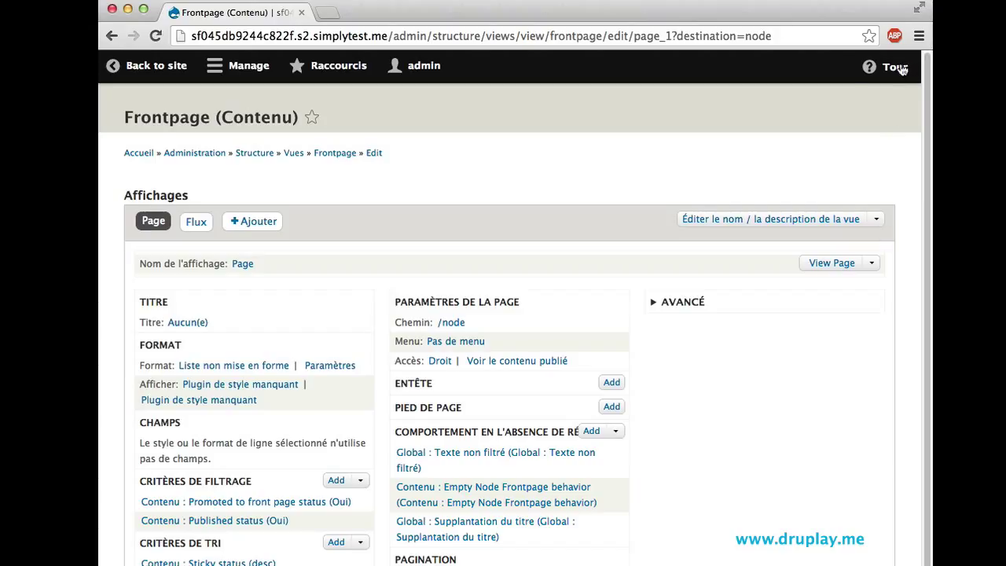
# Step: Step through the view editor tour's tips, close it, and go back to the site
pyautogui.click(901, 68)
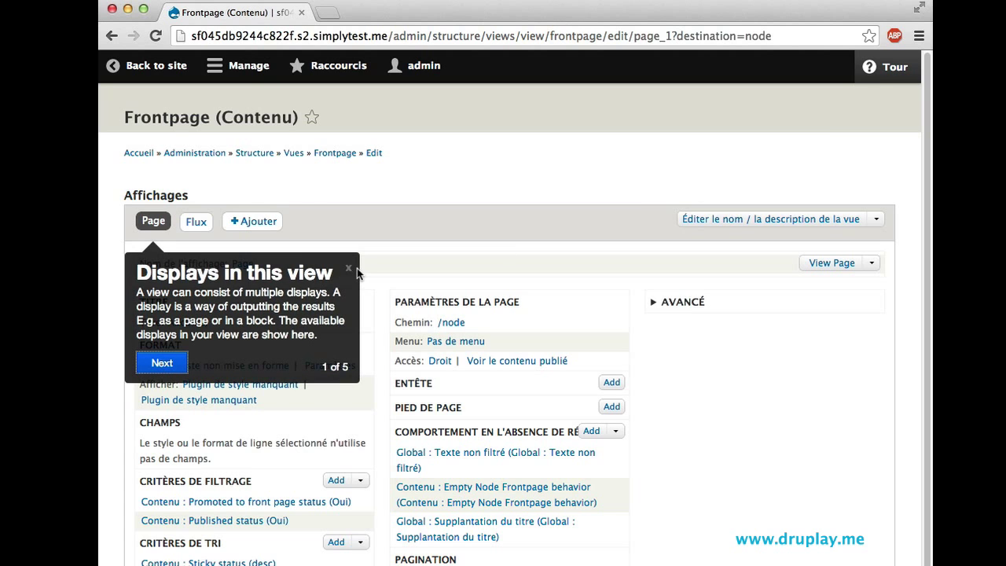
pyautogui.click(165, 363)
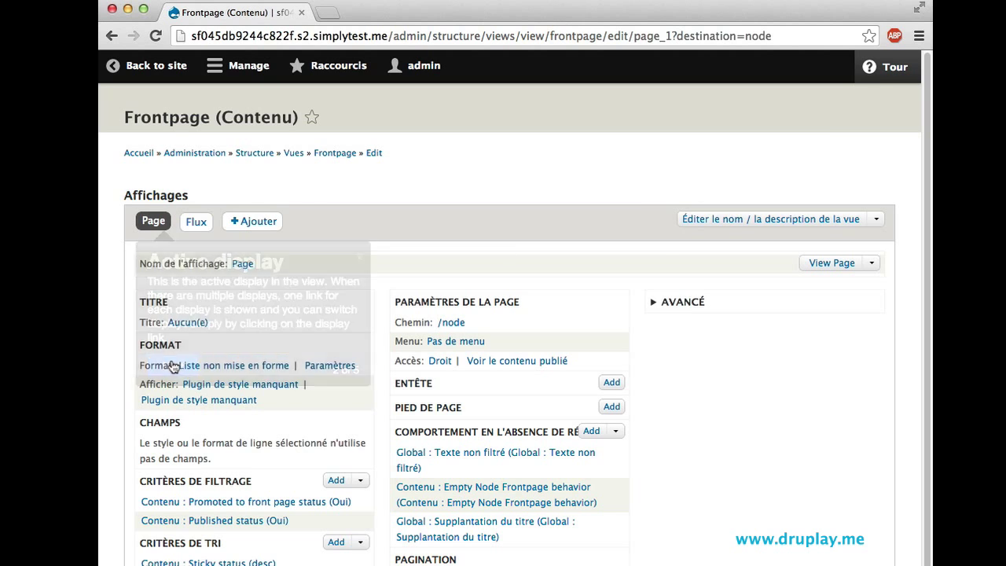
pyautogui.click(169, 361)
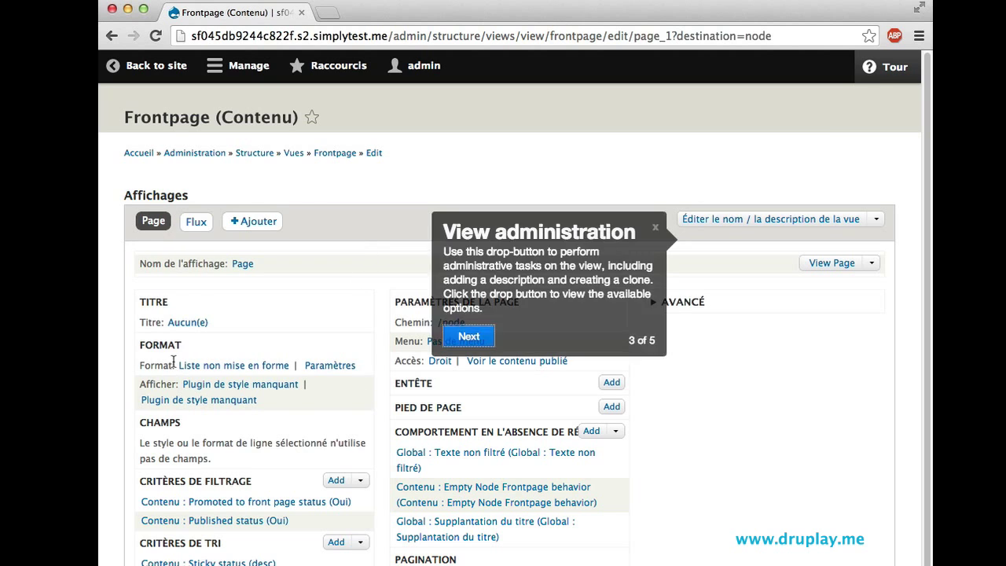
pyautogui.click(466, 337)
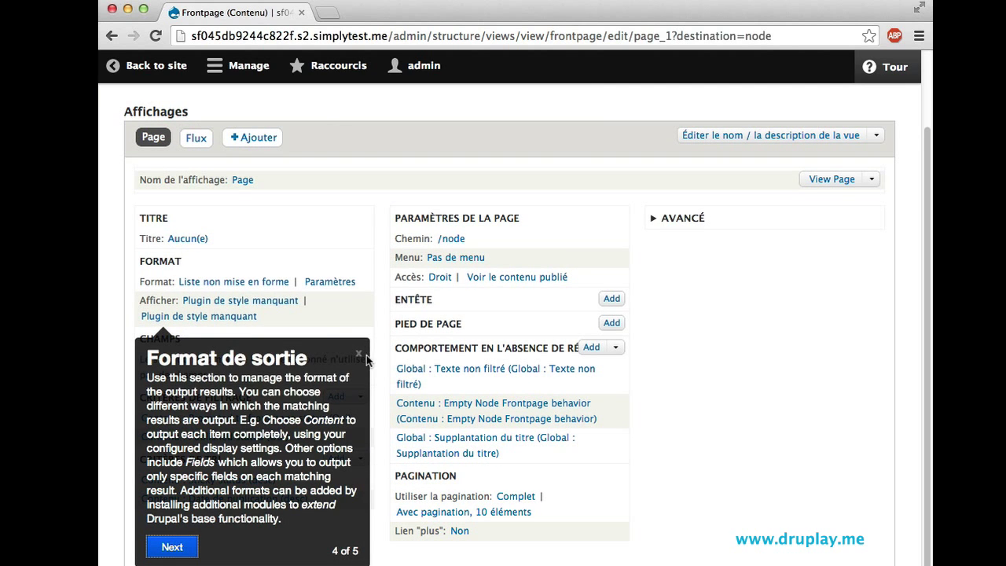
pyautogui.click(359, 354)
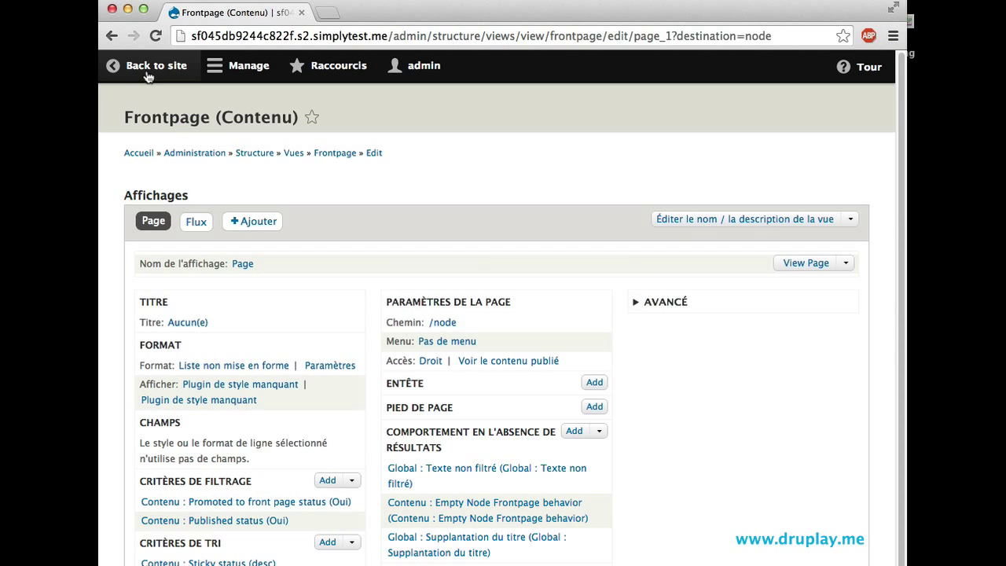
pyautogui.click(152, 65)
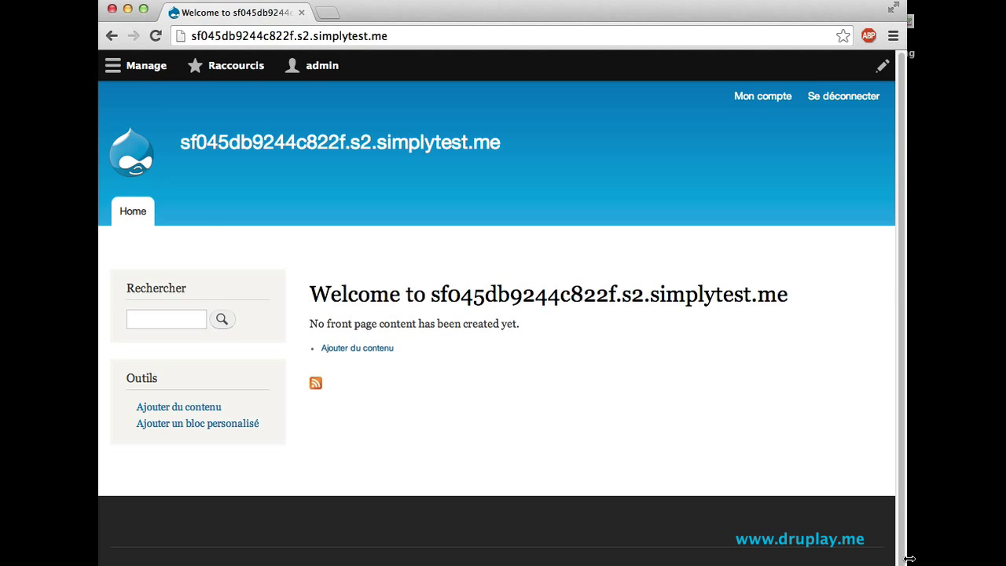
# Step: Resize the browser window, then open the Manage tray to show Contenu, Structure, Apparence, Étendre and the other sections
pyautogui.moveTo(909, 558)
pyautogui.mouseDown()
pyautogui.moveTo(411, 561)
pyautogui.moveTo(922, 561)
pyautogui.mouseUp()
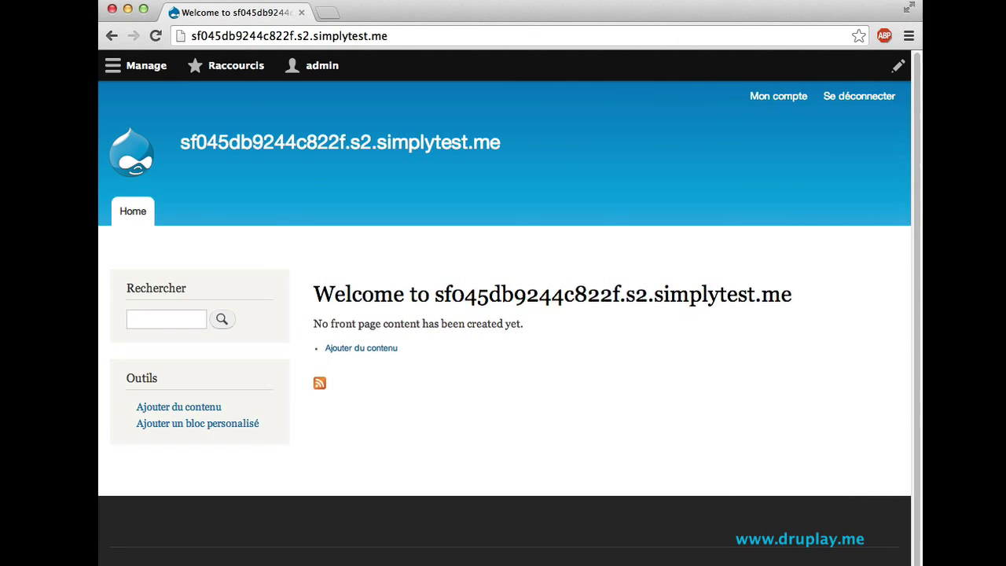
pyautogui.click(138, 68)
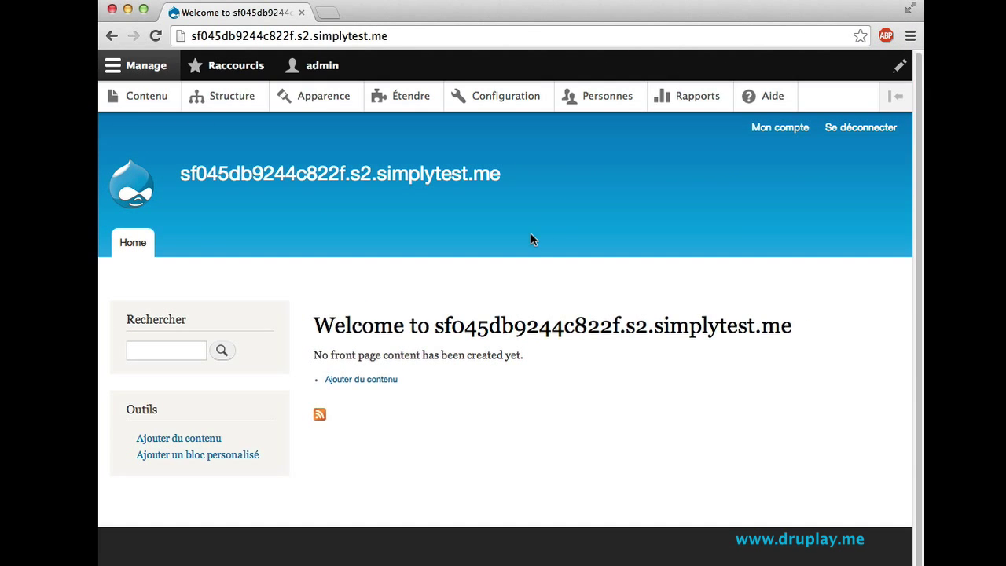